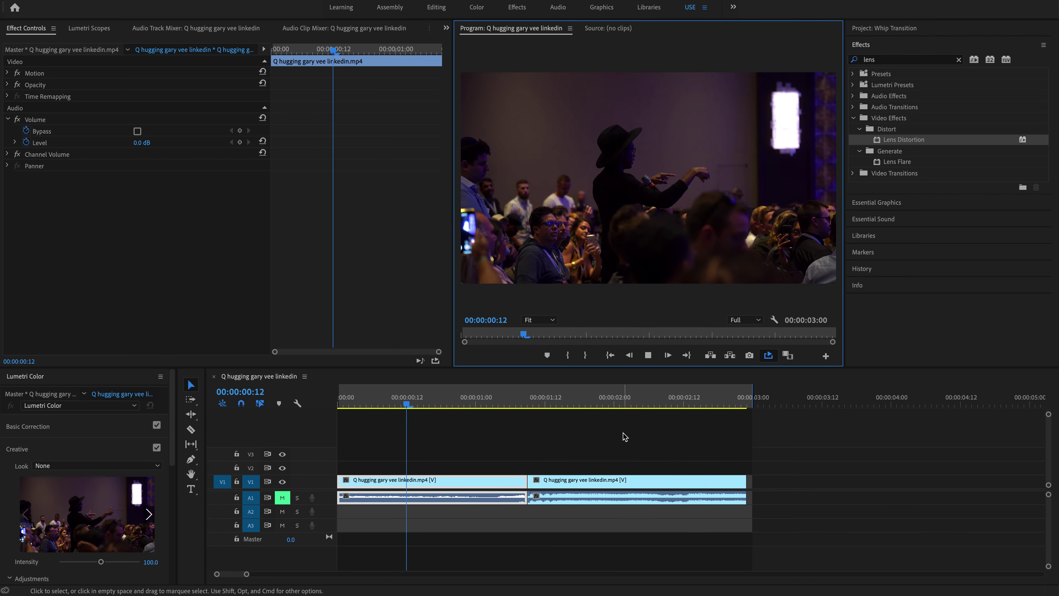
# Stop playback near the cut between the two clips
pyautogui.press('space')
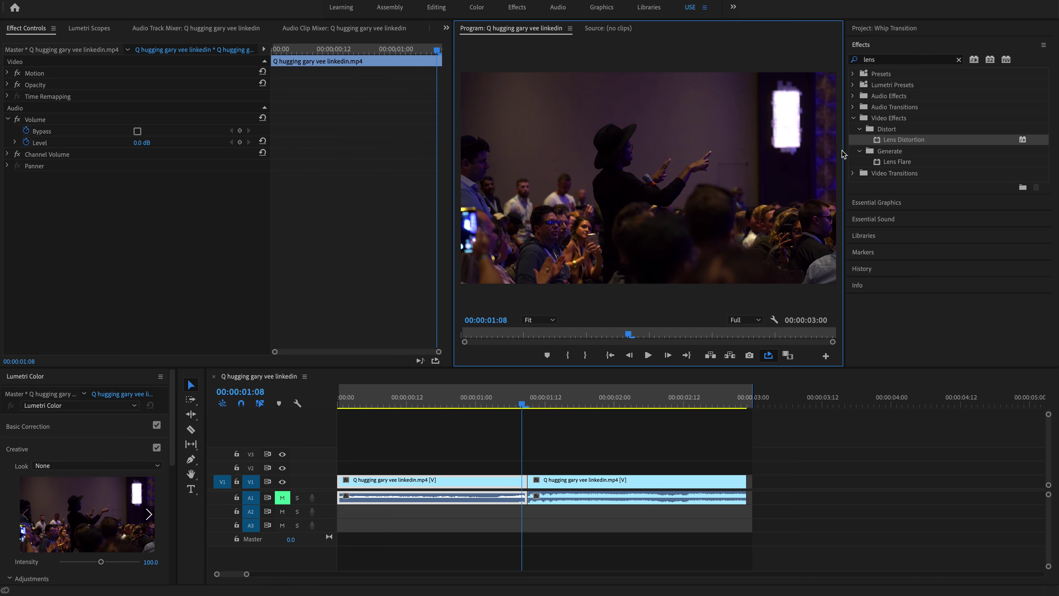
# Apply the Push transition from a 'pus' search to the V1 cut and preview it
pyautogui.click(959, 60)
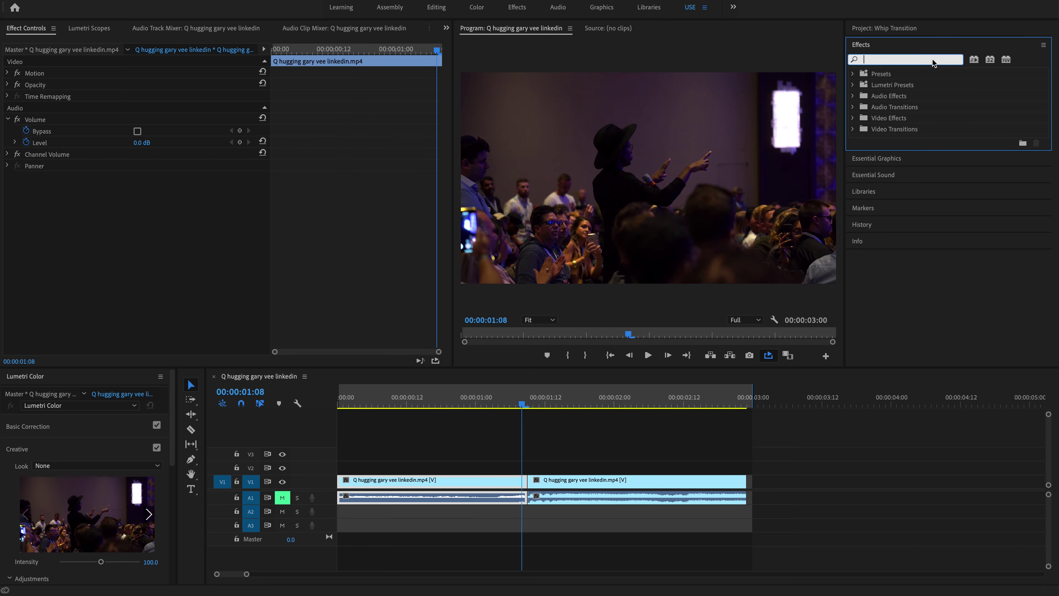
pyautogui.write('push')
pyautogui.moveTo(893, 150); pyautogui.dragTo(568, 481)
pyautogui.press('space')
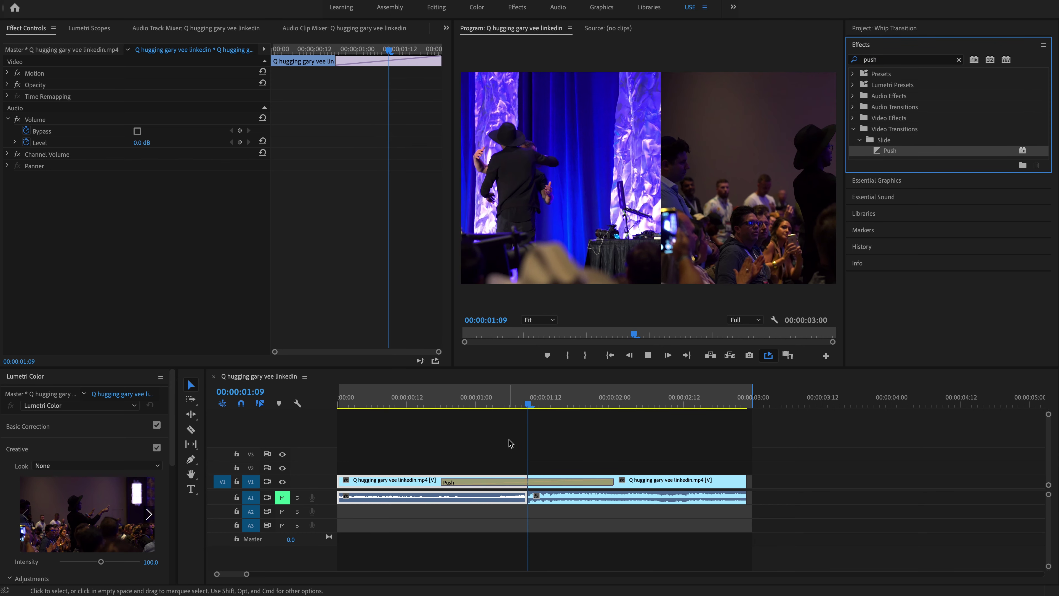
pyautogui.click(458, 403)
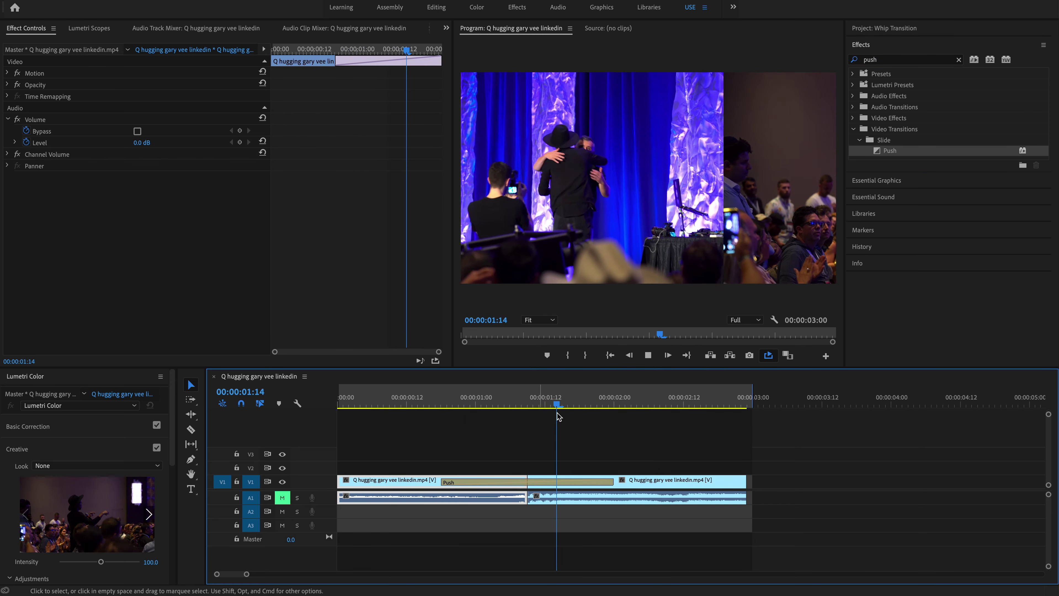
pyautogui.press('space')
# Shorten the Push transition to 8 frames and replay the cut
pyautogui.moveTo(608, 482); pyautogui.dragTo(543, 486)
pyautogui.click(492, 400)
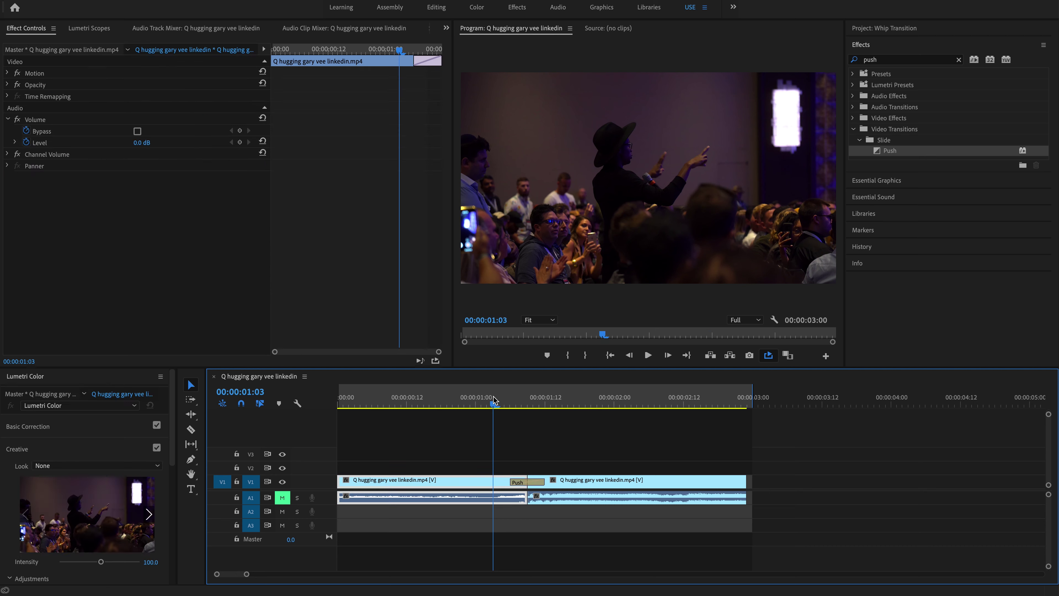
pyautogui.press('space')
pyautogui.click(491, 400)
pyautogui.press('space')
# Place the adjustment layer on V2 over the cut, cut it at the playhead and delete its right part
pyautogui.click(897, 34)
pyautogui.moveTo(900, 176); pyautogui.dragTo(536, 472)
pyautogui.click(536, 472)
pyautogui.press('v')
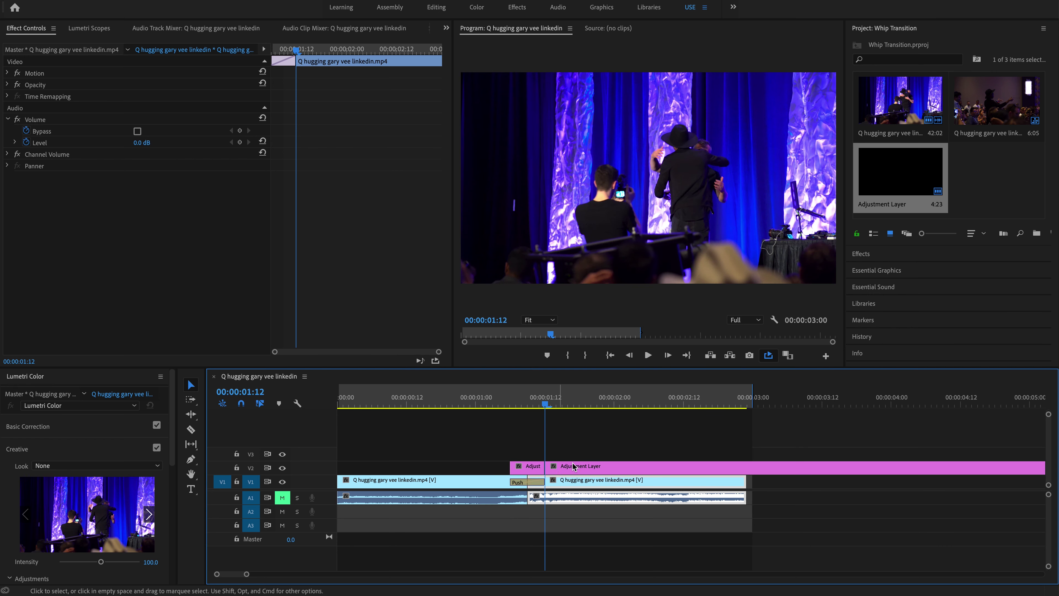
pyautogui.click(574, 467)
pyautogui.press('Delete')
pyautogui.click(529, 402)
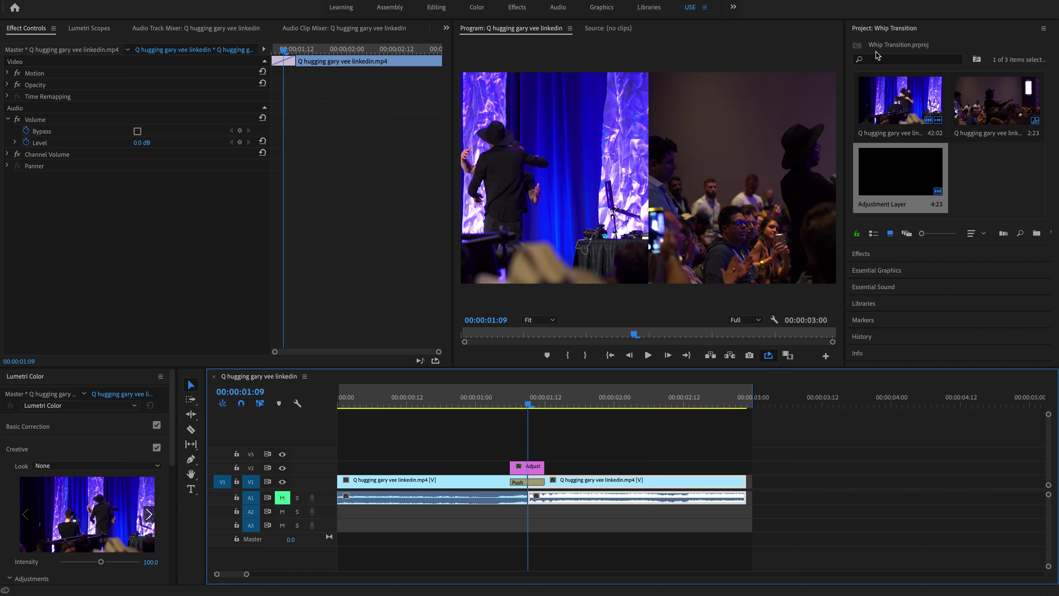
# Collapse the project media and bring the Effects list back, selecting the old search text
pyautogui.click(871, 29)
pyautogui.click(863, 45)
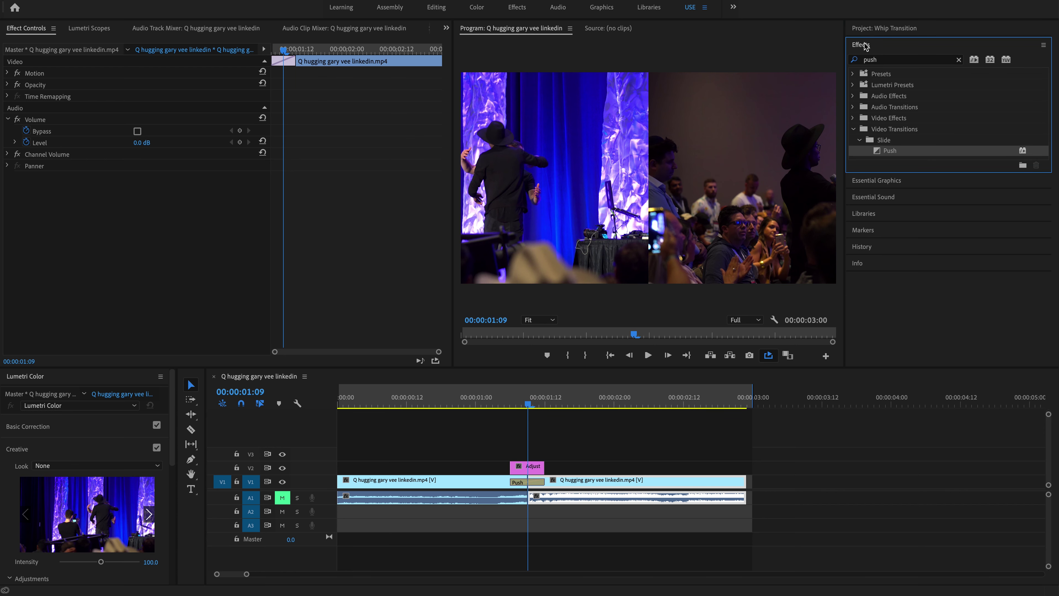
pyautogui.click(886, 62)
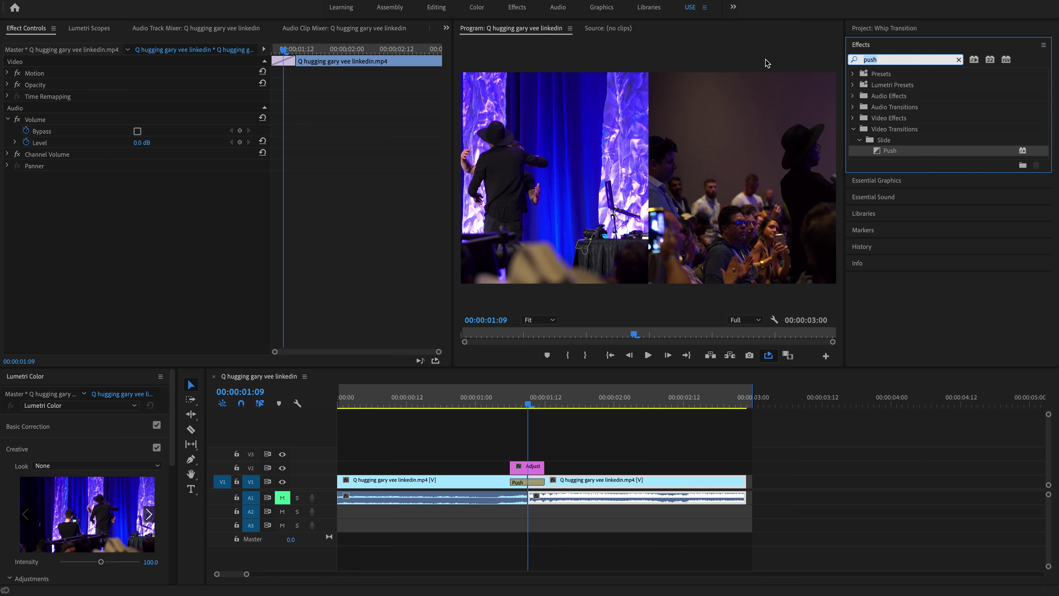
# Apply Directional Blur to the adjustment layer and try a blur length of 180
pyautogui.write('direct')
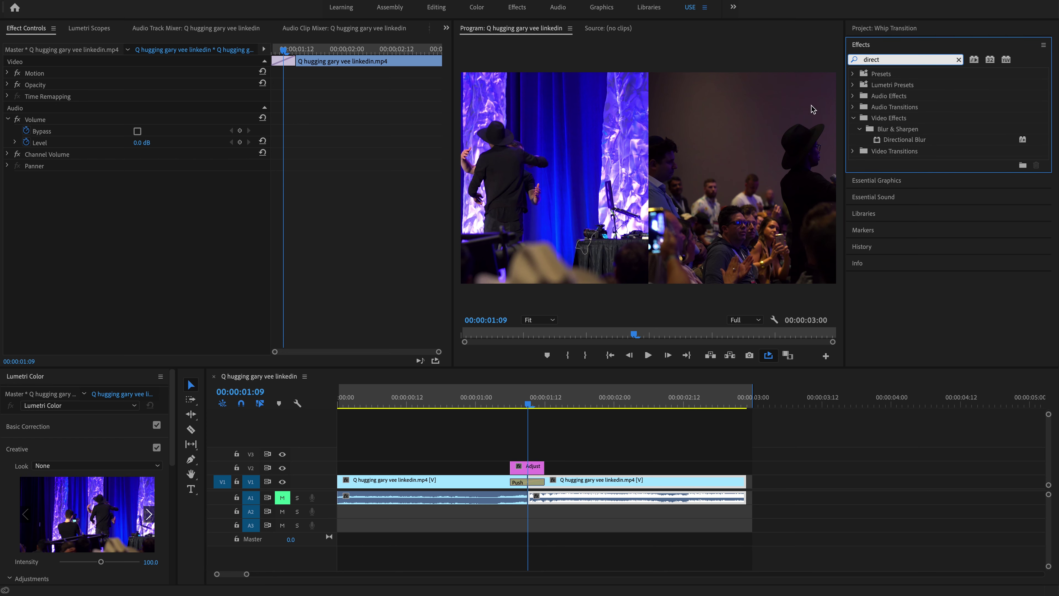
pyautogui.moveTo(901, 142); pyautogui.dragTo(530, 466)
pyautogui.click(138, 143)
pyautogui.write('180')
pyautogui.press('Return')
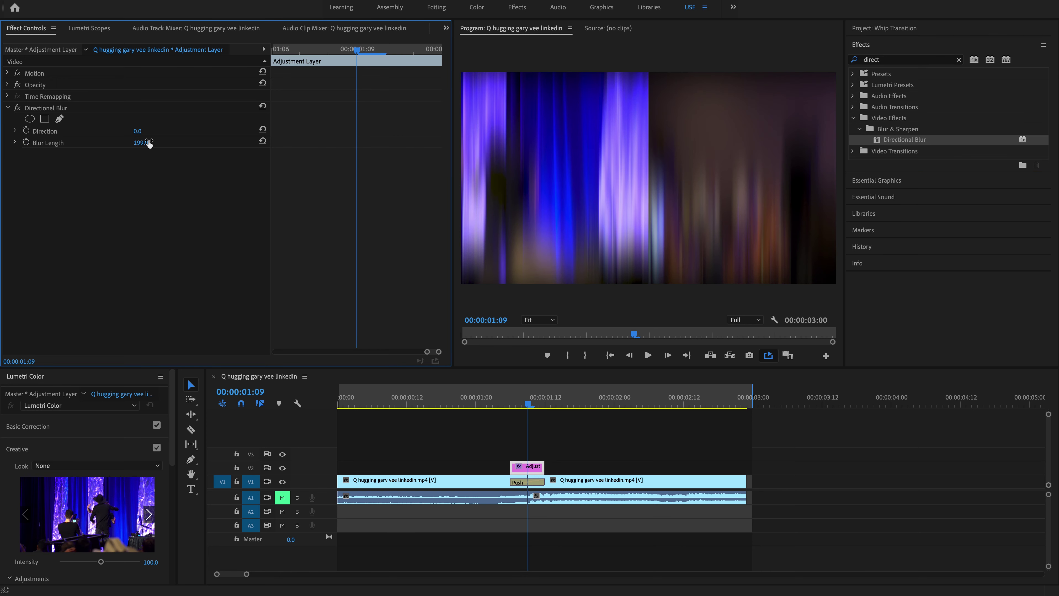
pyautogui.moveTo(149, 143); pyautogui.dragTo(135, 136)
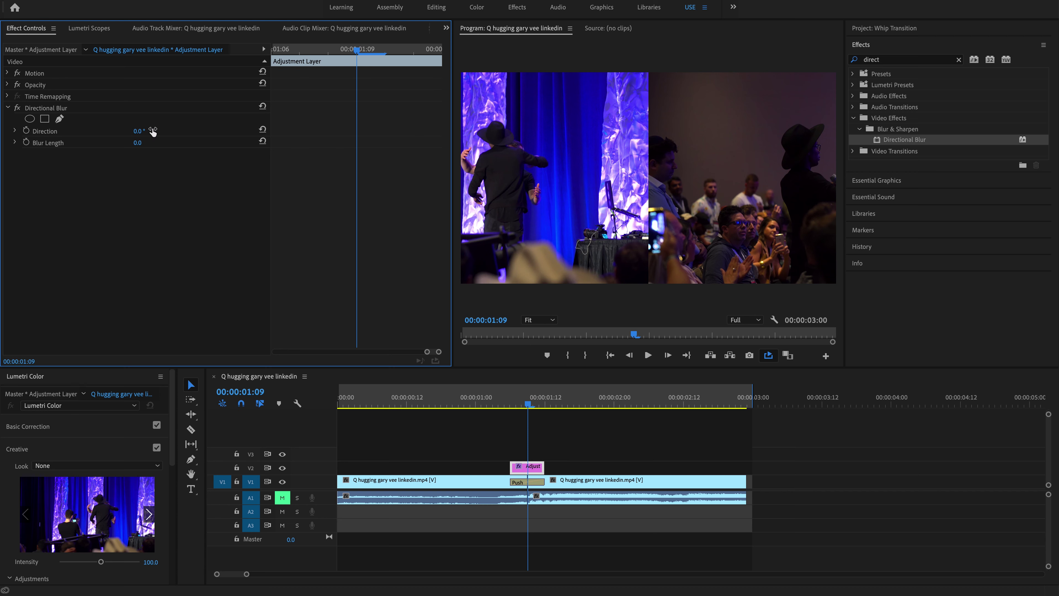
# Set the blur direction to 270° after trying 90°
pyautogui.click(142, 131)
pyautogui.press('Return')
pyautogui.moveTo(140, 143); pyautogui.dragTo(189, 143)
pyautogui.click(141, 130)
pyautogui.write('270')
pyautogui.press('Return')
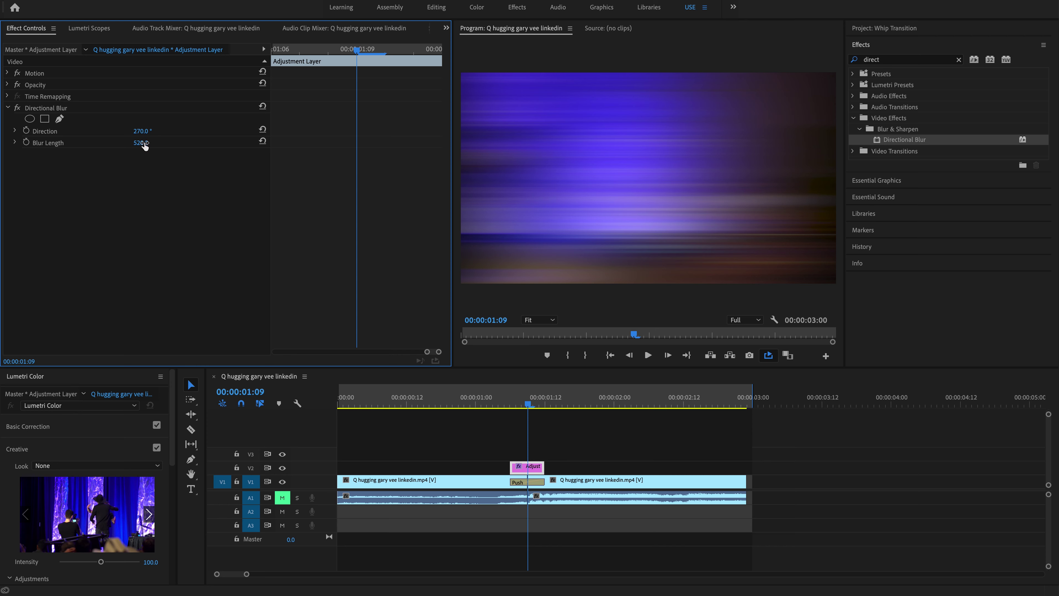
# Set the Directional Blur length to 200
pyautogui.click(140, 142)
pyautogui.write('0')
pyautogui.press('Return')
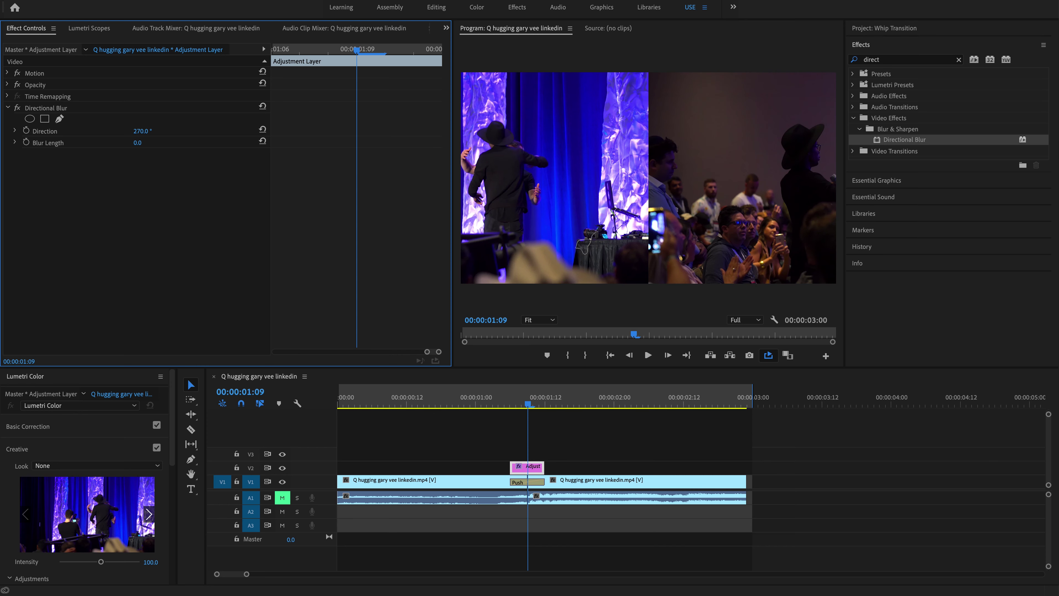
pyautogui.click(148, 141)
pyautogui.write('200')
pyautogui.press('Return')
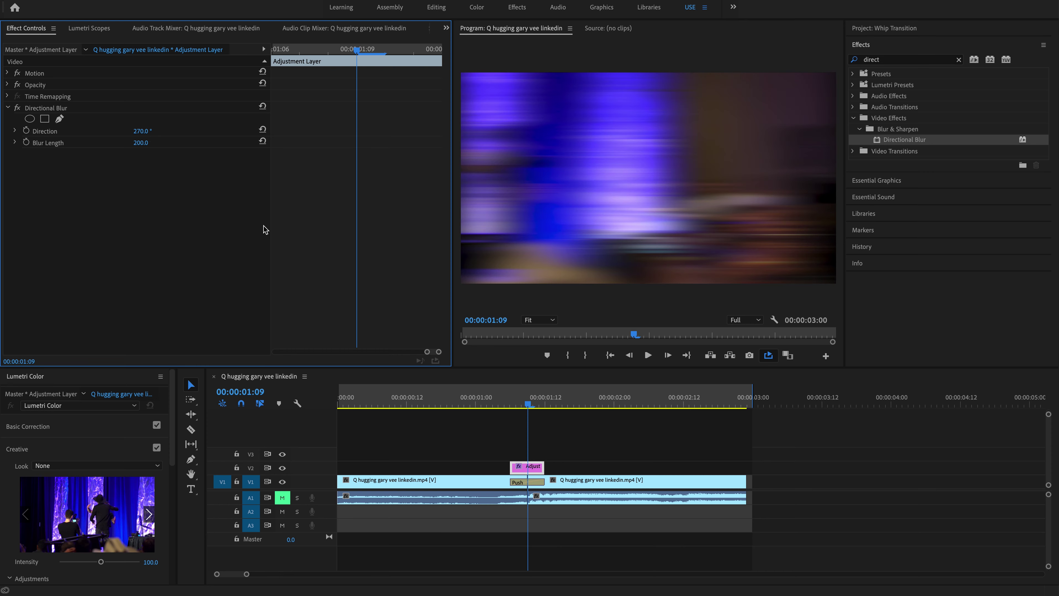
# Start Blur Length keyframes at 01:09 and add another keyframe at 01:12
pyautogui.click(26, 143)
pyautogui.scroll(3, 501, 465)
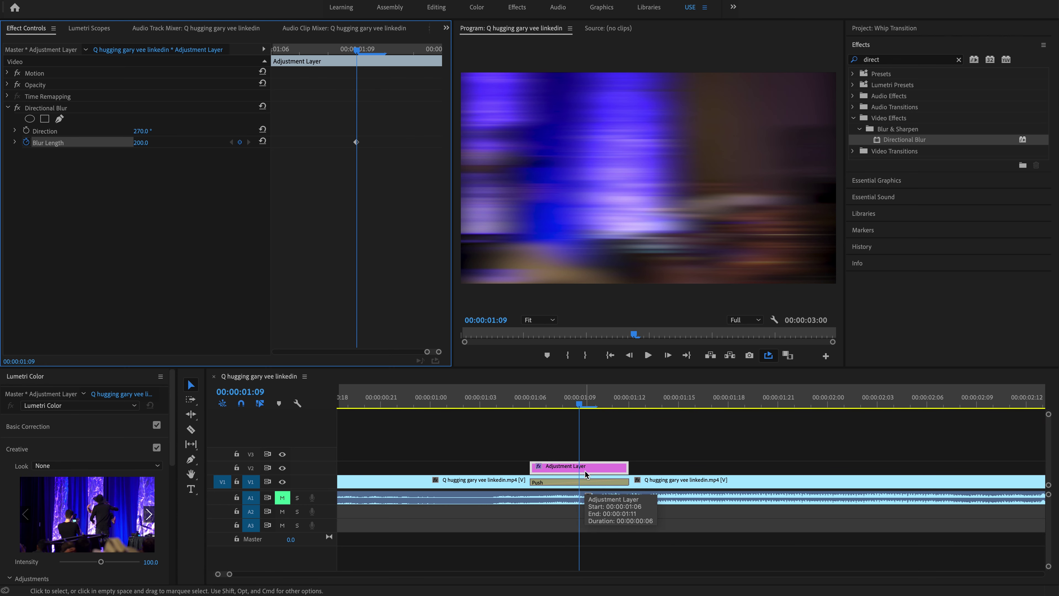
pyautogui.press('Down')
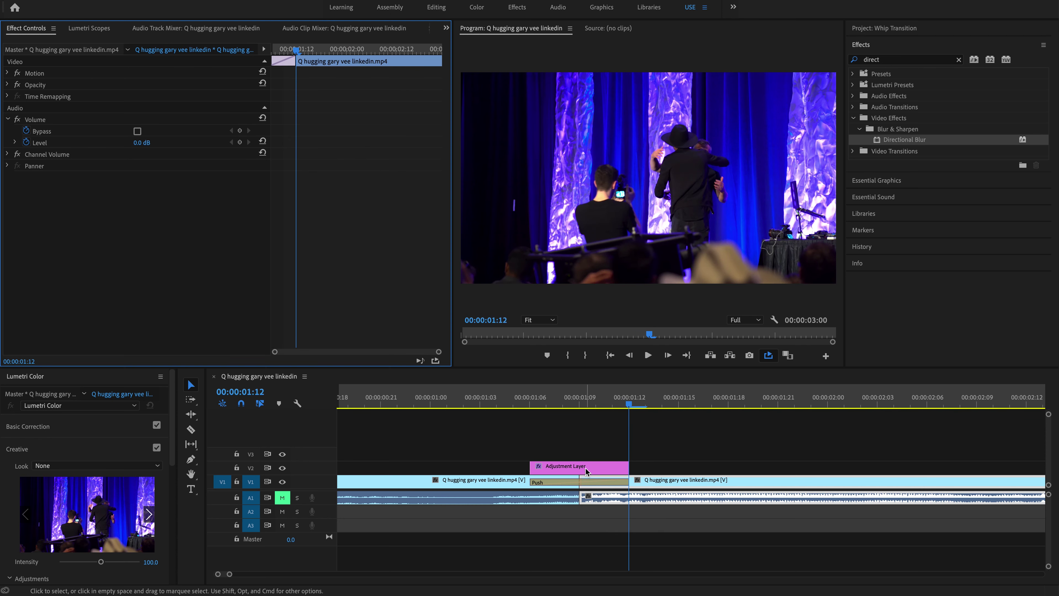
pyautogui.press('d')
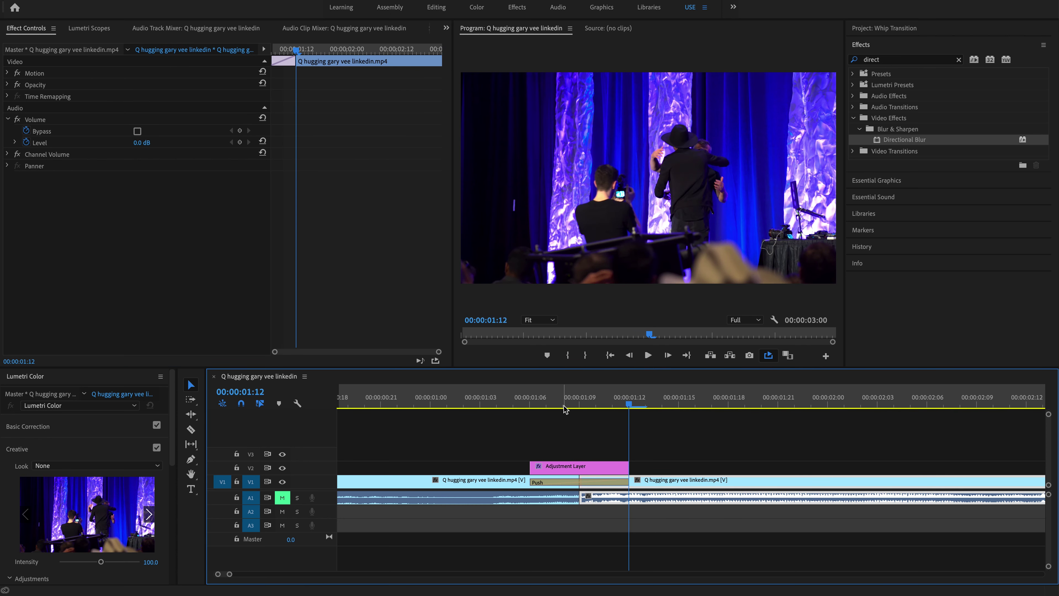
pyautogui.click(568, 470)
pyautogui.moveTo(141, 142); pyautogui.dragTo(139, 143)
# Set Blur Length to 0 at 01:06, the layer's start, then return to 01:09
pyautogui.moveTo(563, 403); pyautogui.dragTo(533, 405)
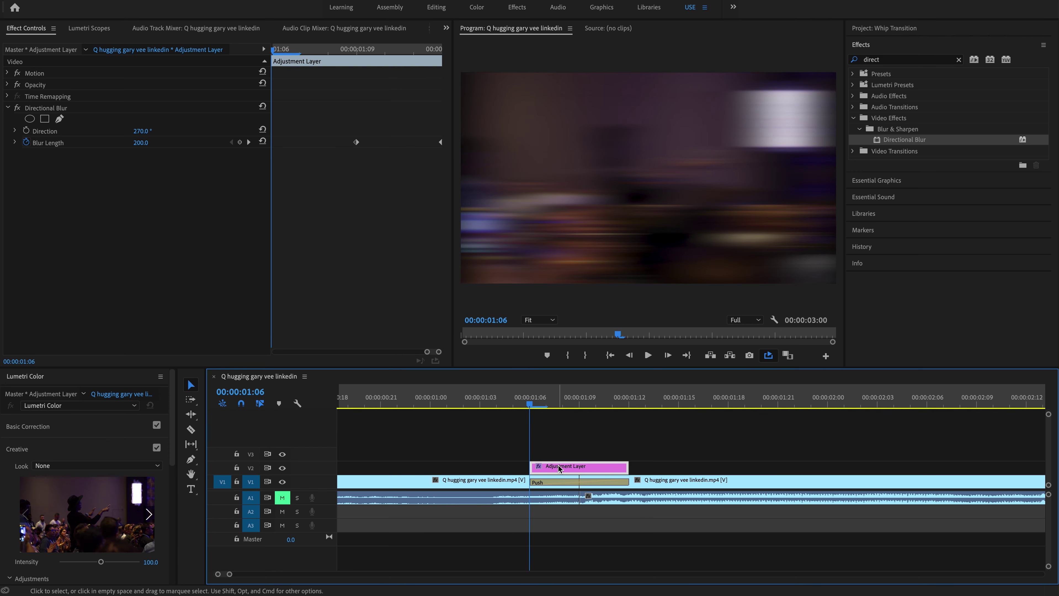
pyautogui.click(140, 143)
pyautogui.write('0')
pyautogui.press('Return')
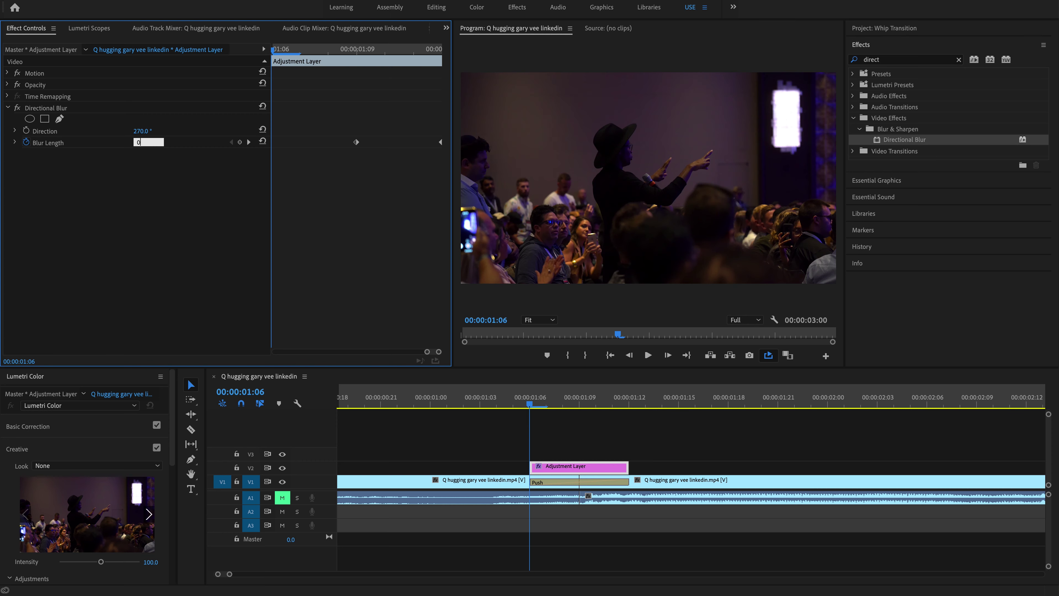
pyautogui.press('space')
pyautogui.click(582, 392)
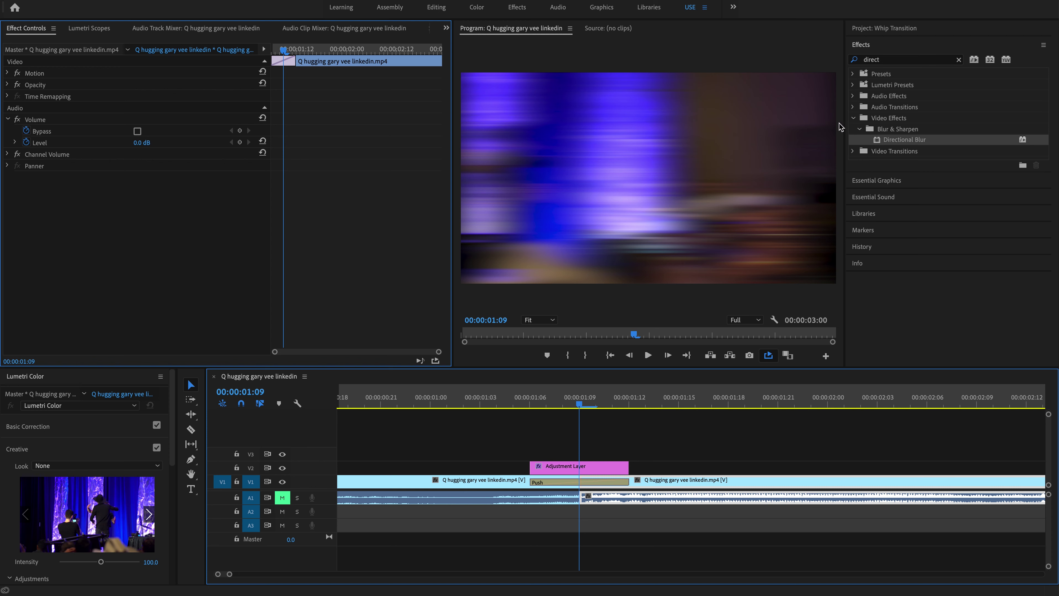
# Add Posterize from a 'post' search to the adjustment layer and test its Level
pyautogui.click(909, 77)
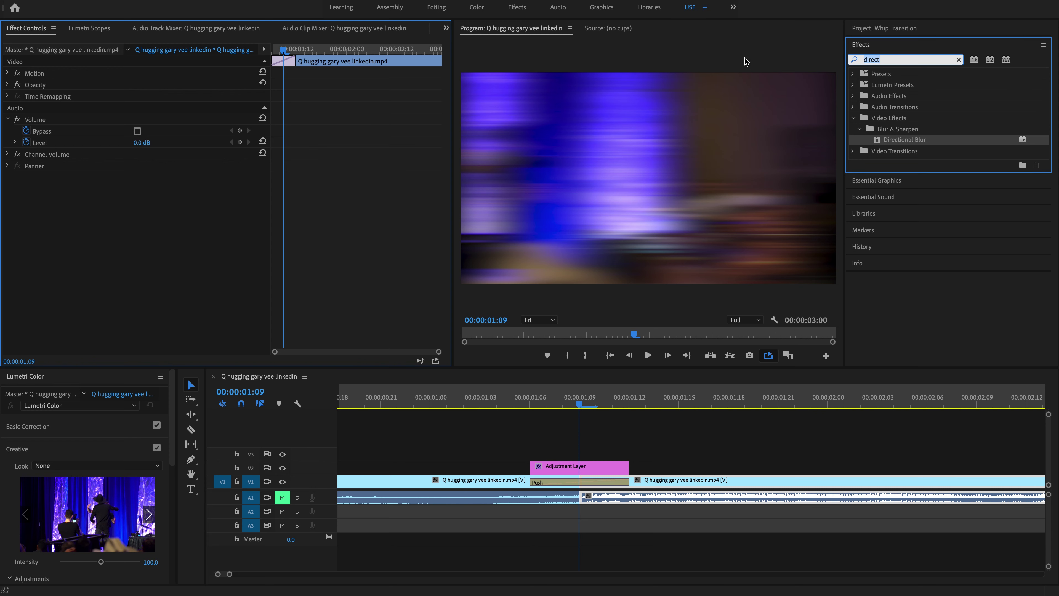
pyautogui.write('post')
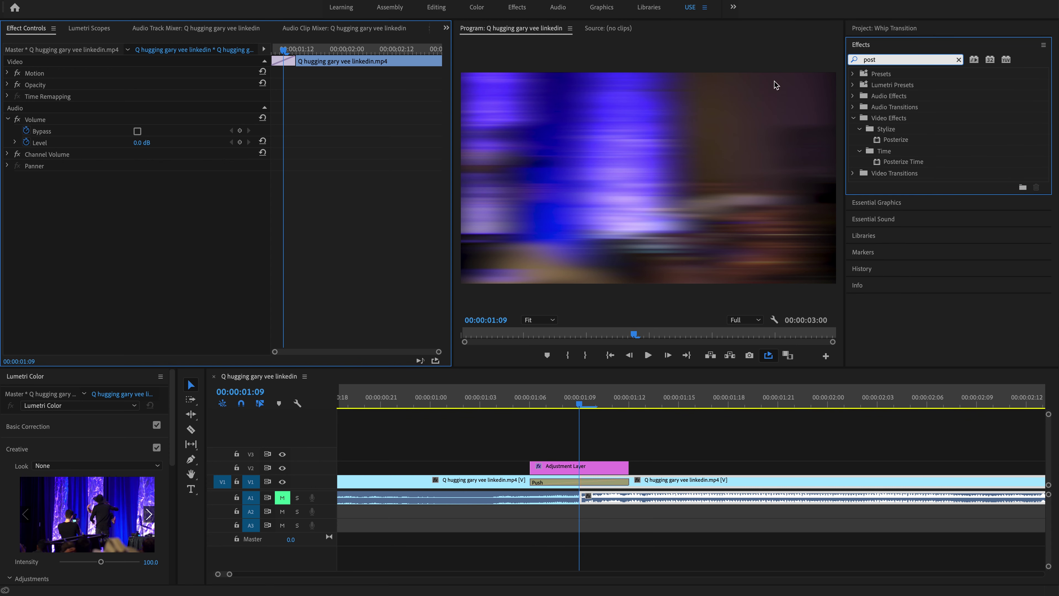
pyautogui.moveTo(893, 142); pyautogui.dragTo(552, 469)
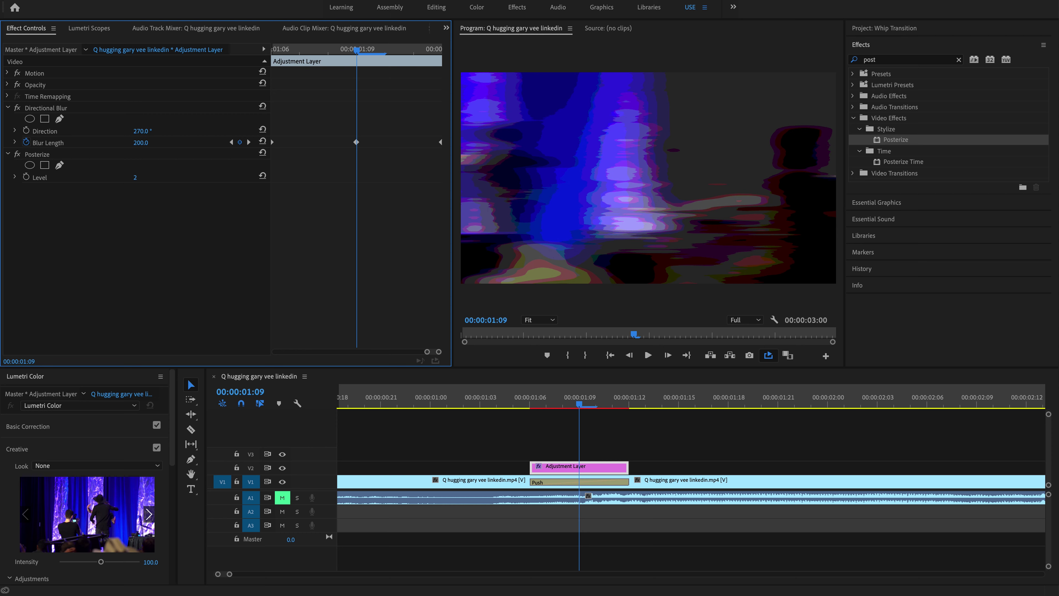
pyautogui.moveTo(136, 178)
pyautogui.mouseDown()
pyautogui.moveTo(125, 177)
pyautogui.moveTo(139, 177)
pyautogui.mouseUp()
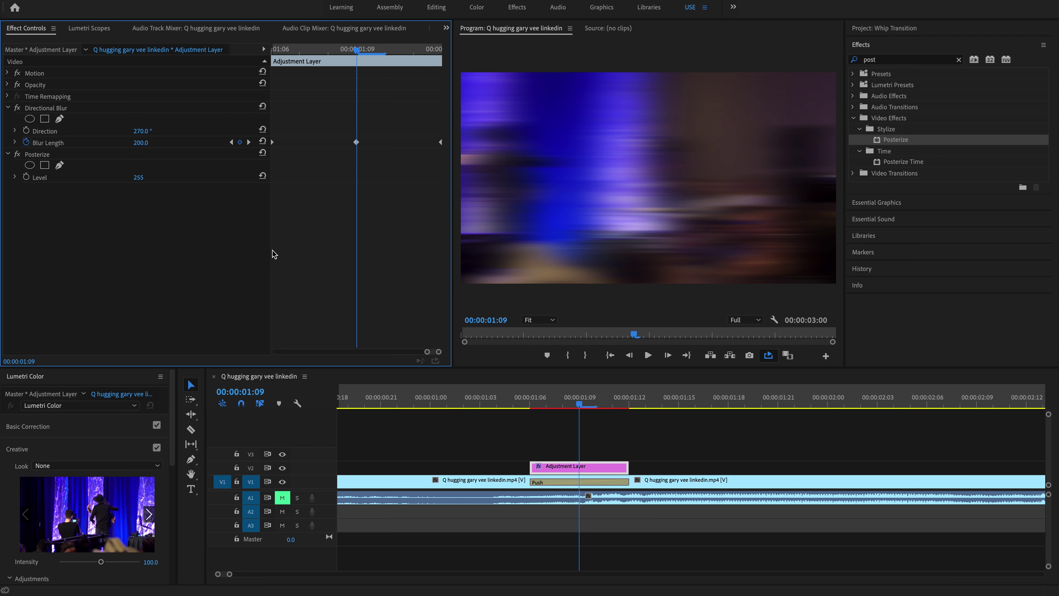
# Keyframe Posterize Level at 01:06, 01:12 and 01:09, then toggle Posterize to compare
pyautogui.press('Right')
pyautogui.press('Right')
pyautogui.press('Right')
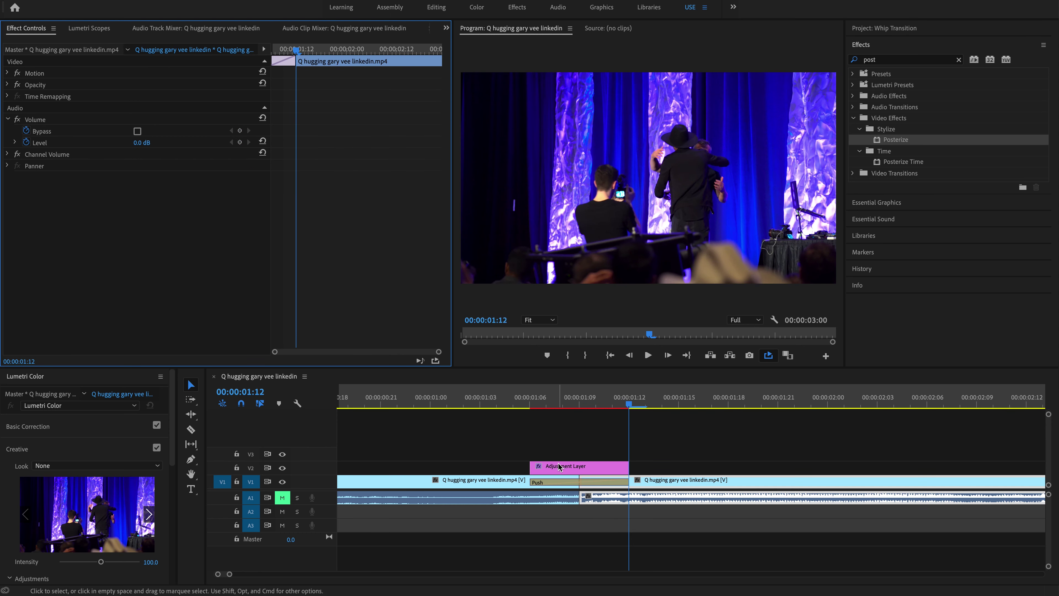
pyautogui.click(562, 453)
pyautogui.click(601, 467)
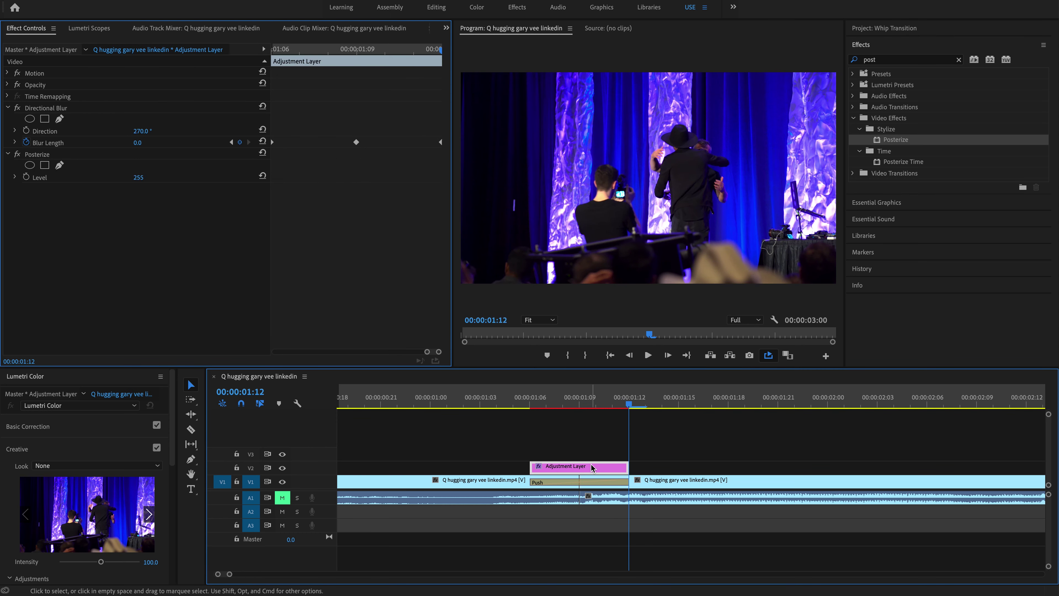
pyautogui.click(26, 177)
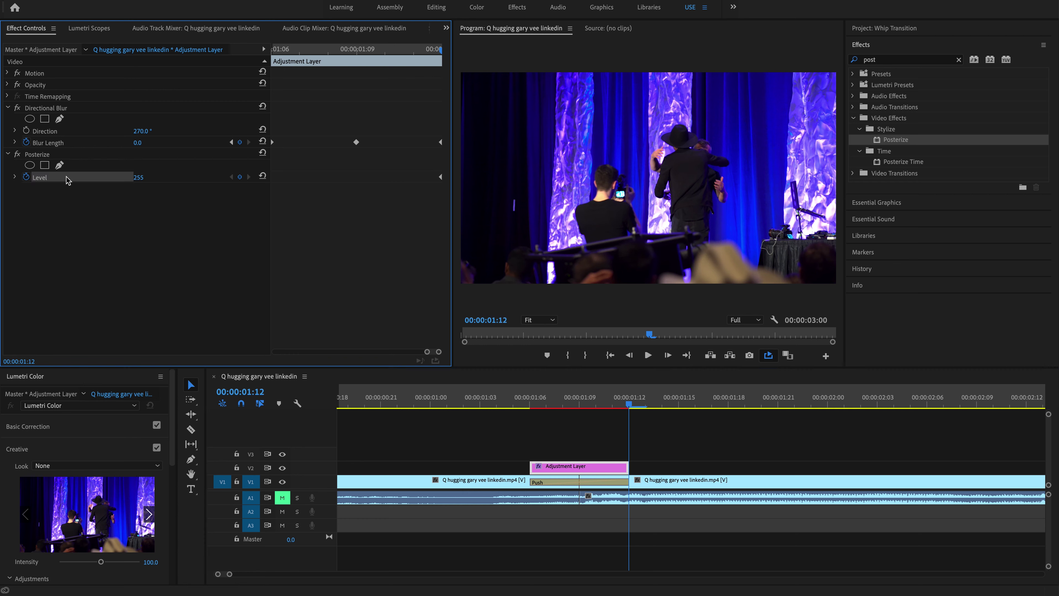
pyautogui.click(530, 400)
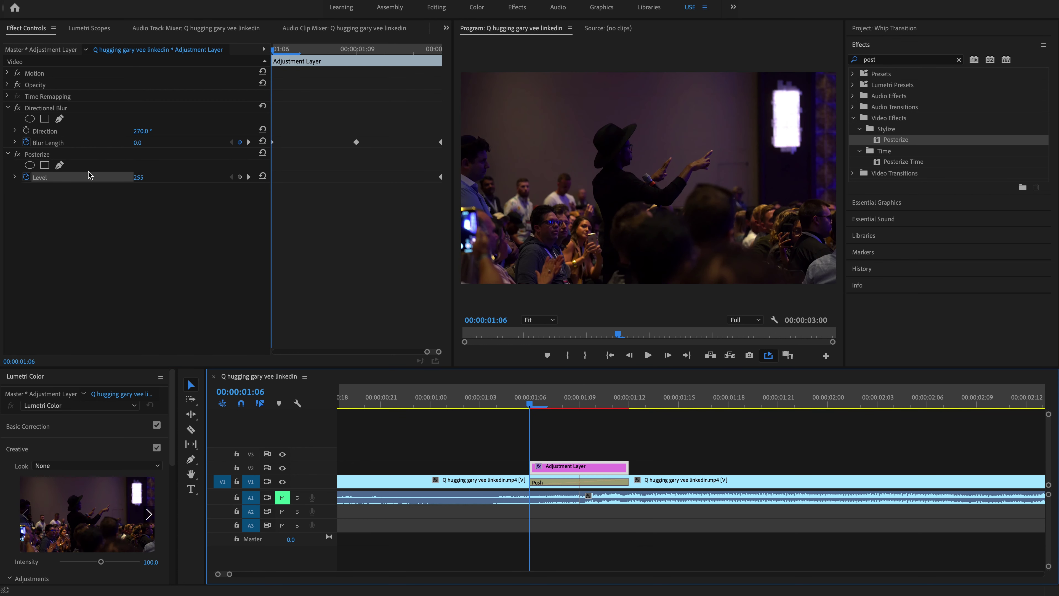
pyautogui.click(239, 178)
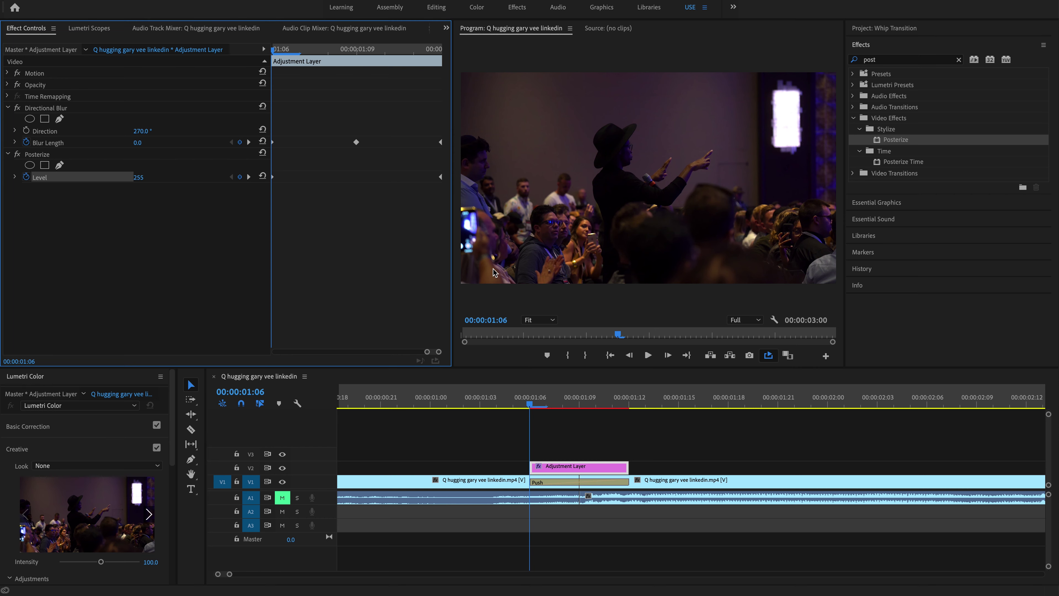
pyautogui.press('Right')
pyautogui.press('Right')
pyautogui.press('Right')
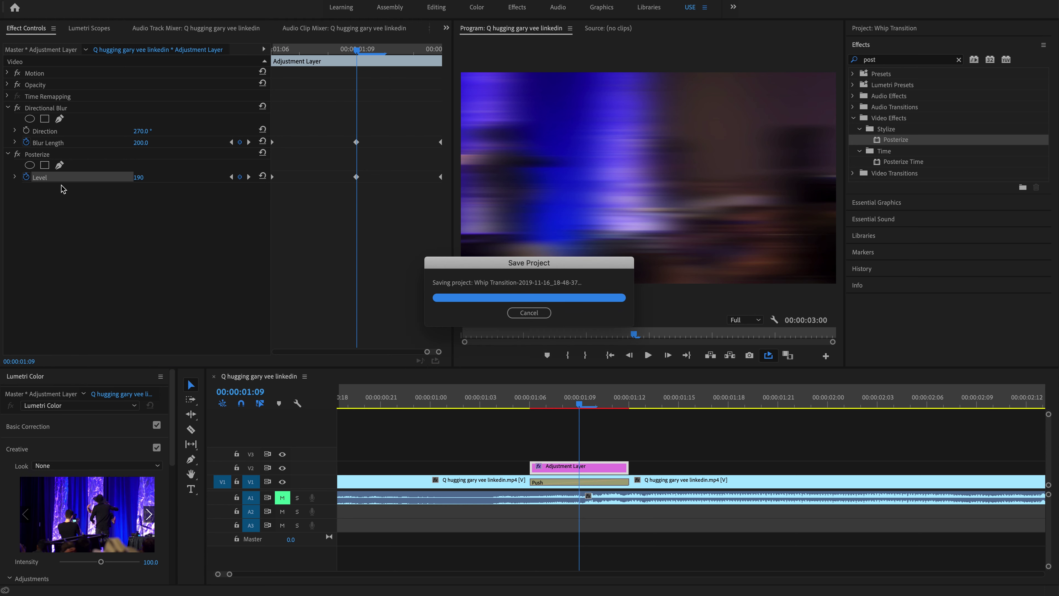
pyautogui.click(17, 155)
pyautogui.click(17, 155)
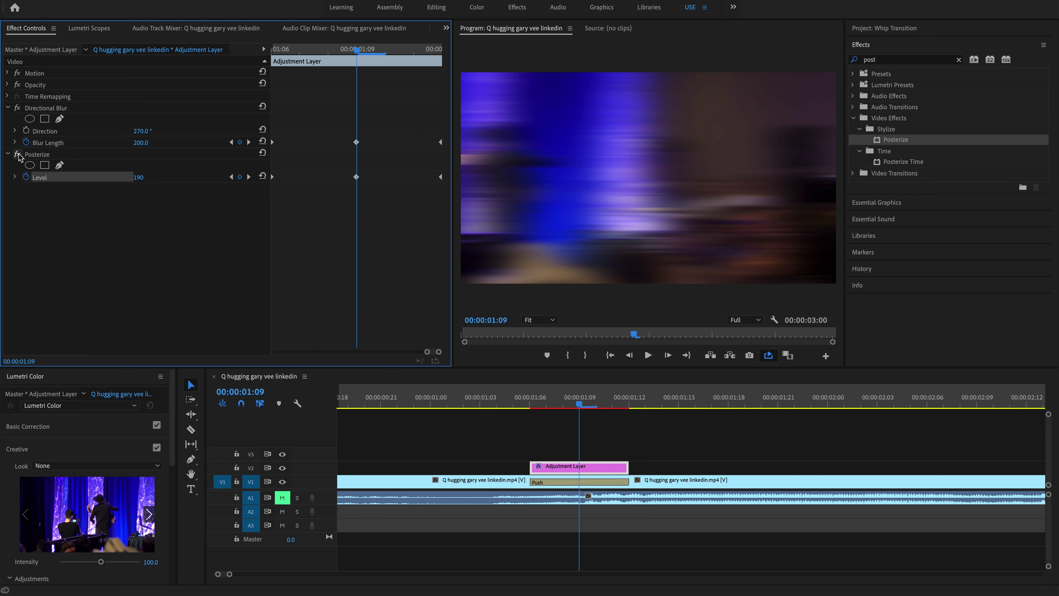
pyautogui.click(18, 154)
pyautogui.click(18, 155)
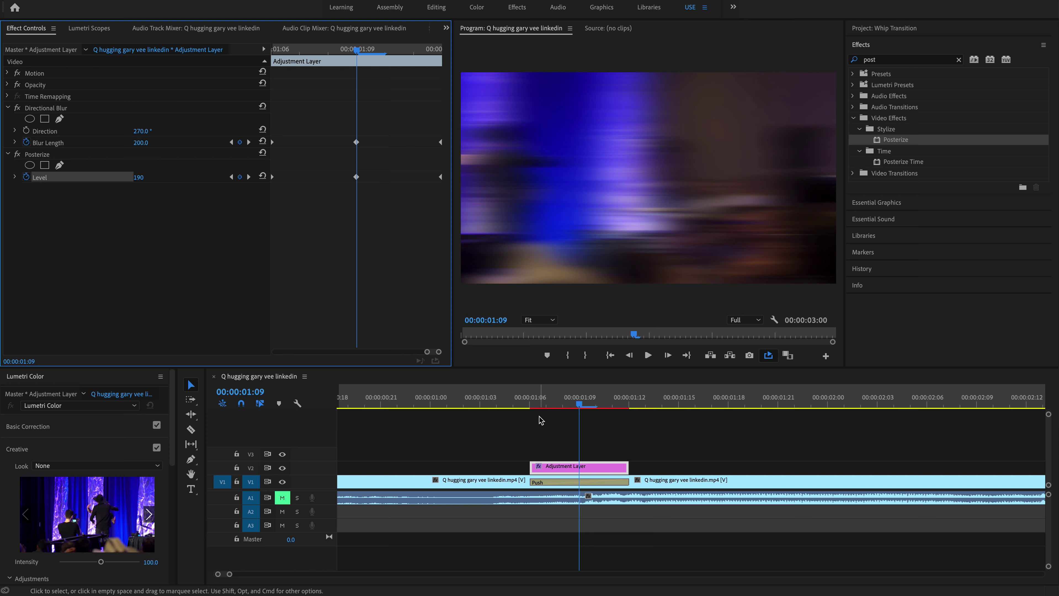
pyautogui.moveTo(529, 405); pyautogui.dragTo(479, 401)
pyautogui.press('space')
# Fit the whole three-second sequence in the timeline to review the transition
pyautogui.press('-')
pyautogui.press('-')
pyautogui.press('-')
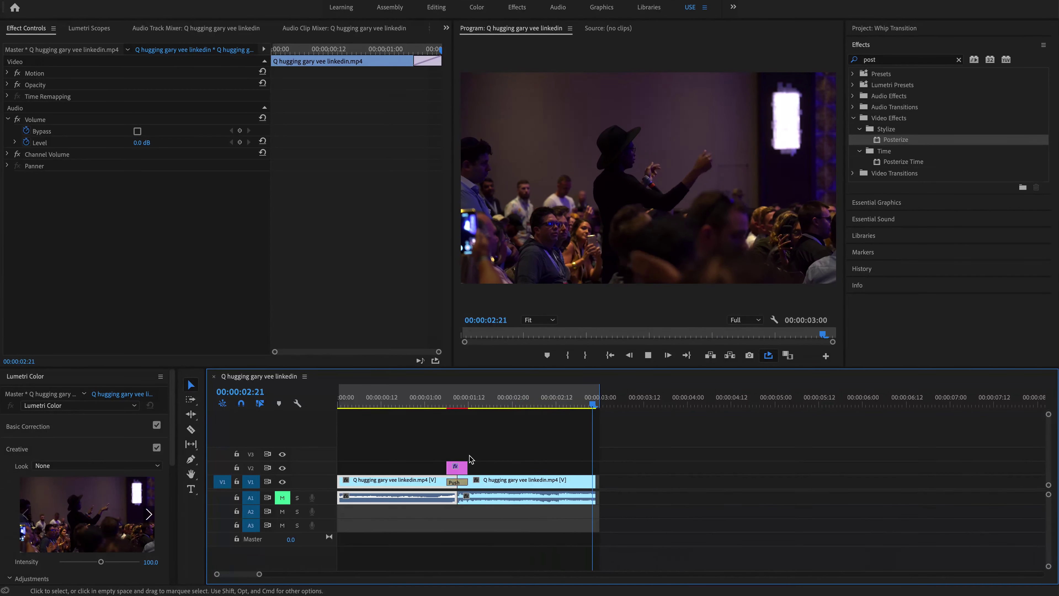